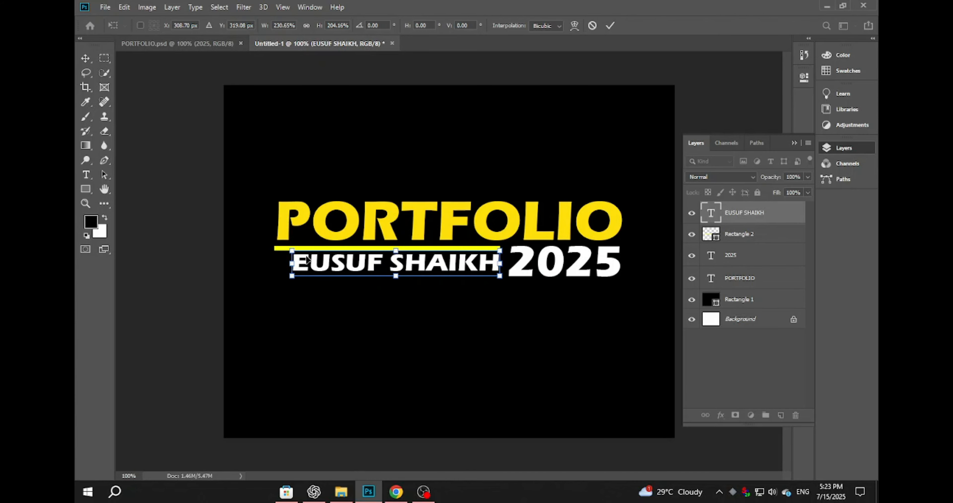
# Step: Stretch the white name text sideways so its start lines up with the start of the yellow line
pyautogui.moveTo(292, 263); pyautogui.dragTo(274, 269)
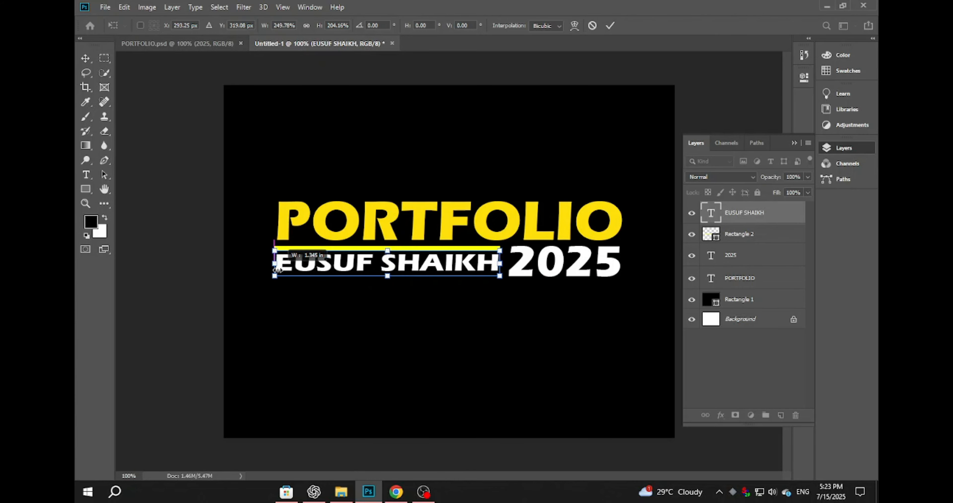
pyautogui.click(608, 25)
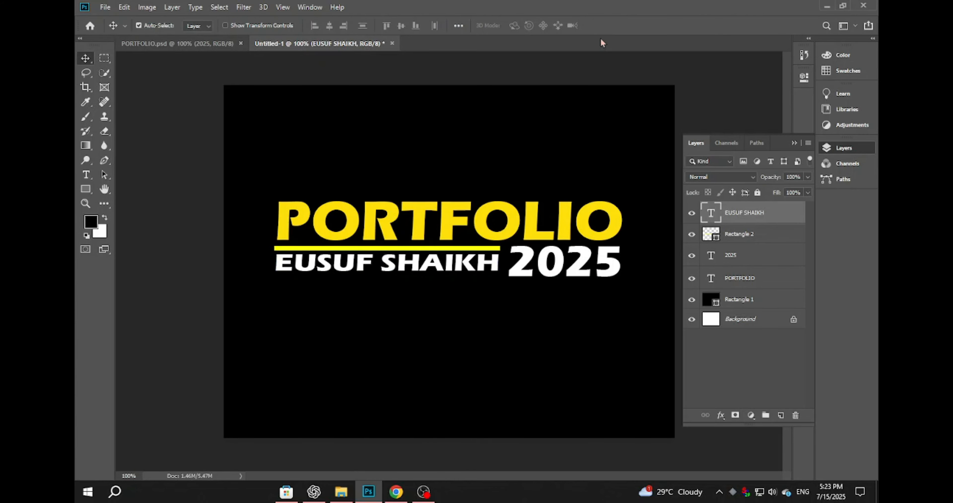
# Step: Add a text line "GRAPHIC DESIGNER" below the name, coloured with the yellow #ffde00 sampled from the PORTFOLIO title
pyautogui.click(85, 174)
pyautogui.click(267, 330)
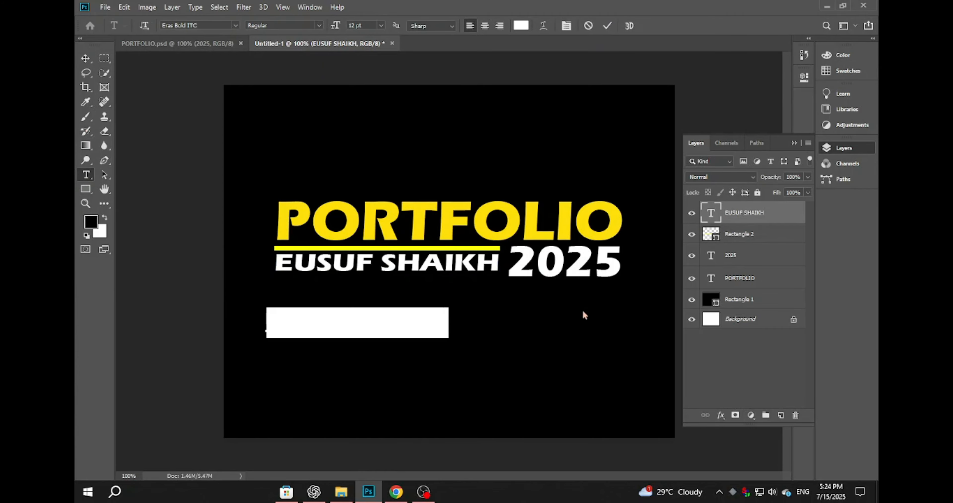
pyautogui.click(521, 25)
pyautogui.click(281, 213)
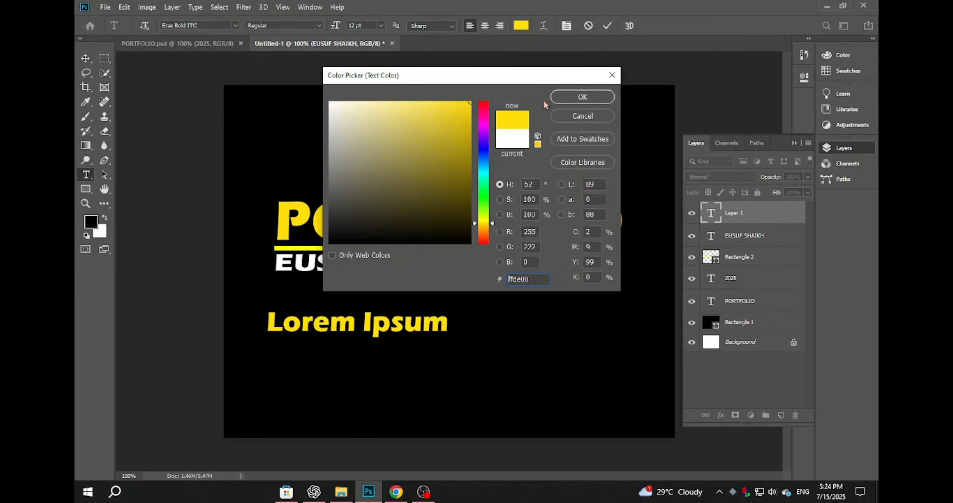
pyautogui.click(572, 102)
pyautogui.press('BackSpace')
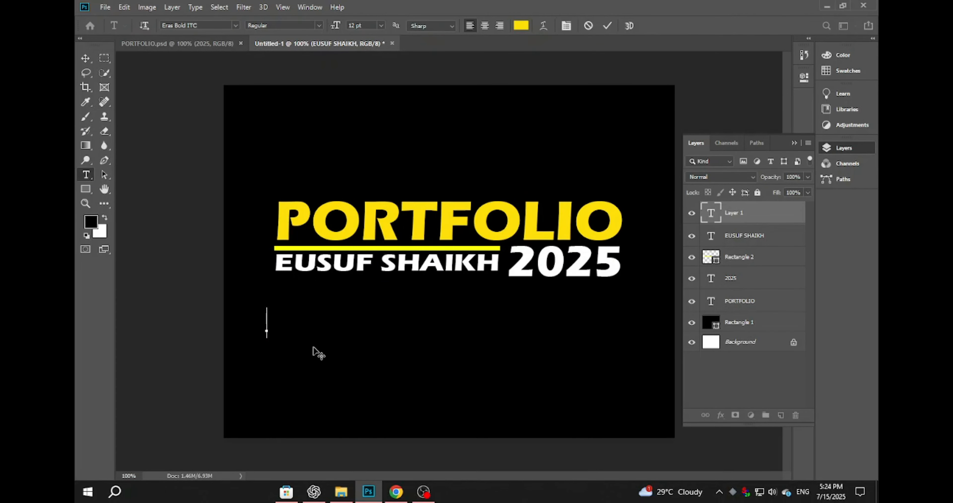
pyautogui.write('GRAPH')
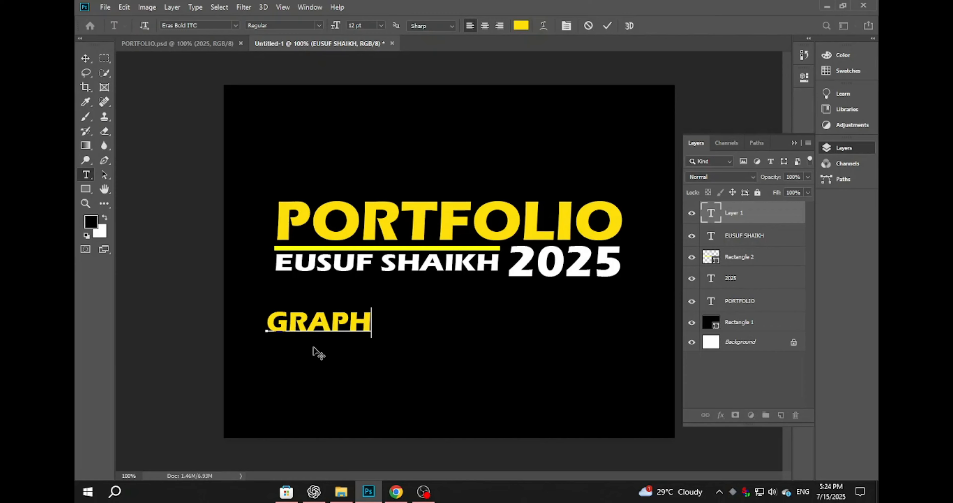
pyautogui.write('IC DESIGNER')
pyautogui.hotkey('ctrl', 'Return')
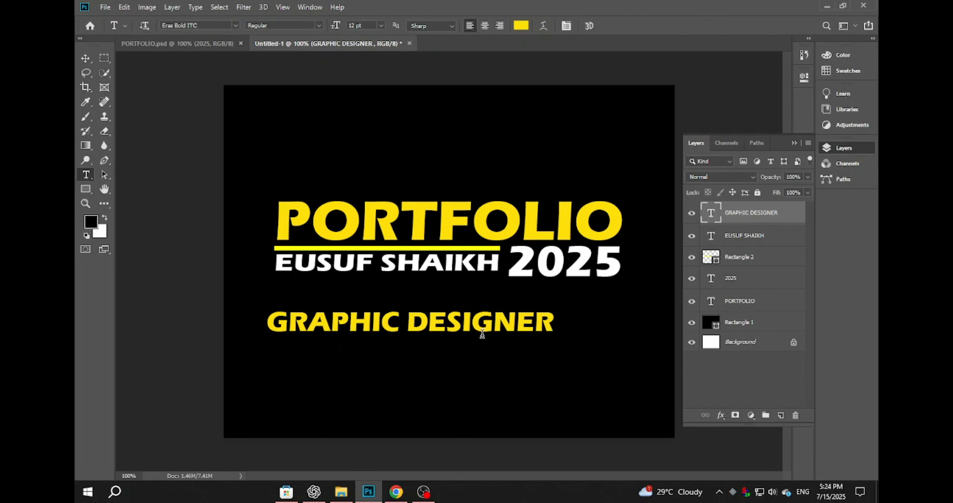
# Step: Change the font of the GRAPHIC DESIGNER text to Poppins Light
pyautogui.doubleClick(482, 333)
pyautogui.tripleClick(384, 317)
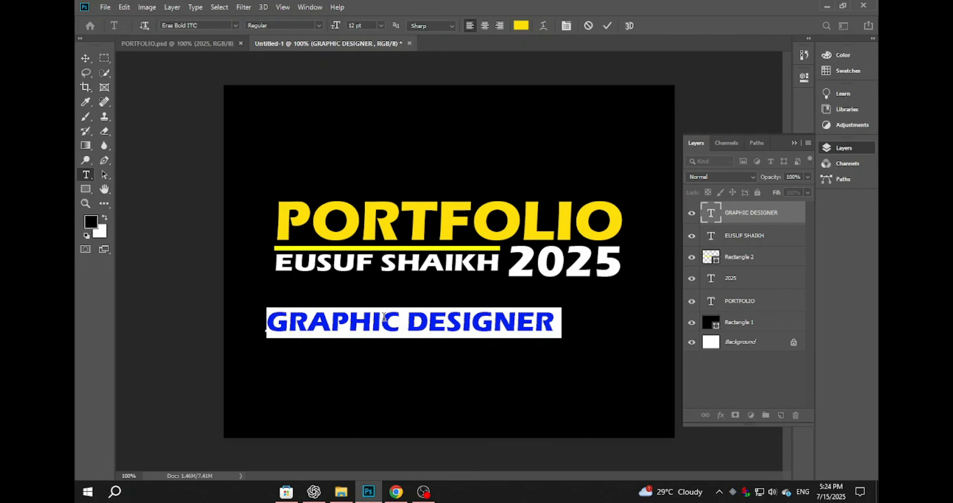
pyautogui.click(226, 25)
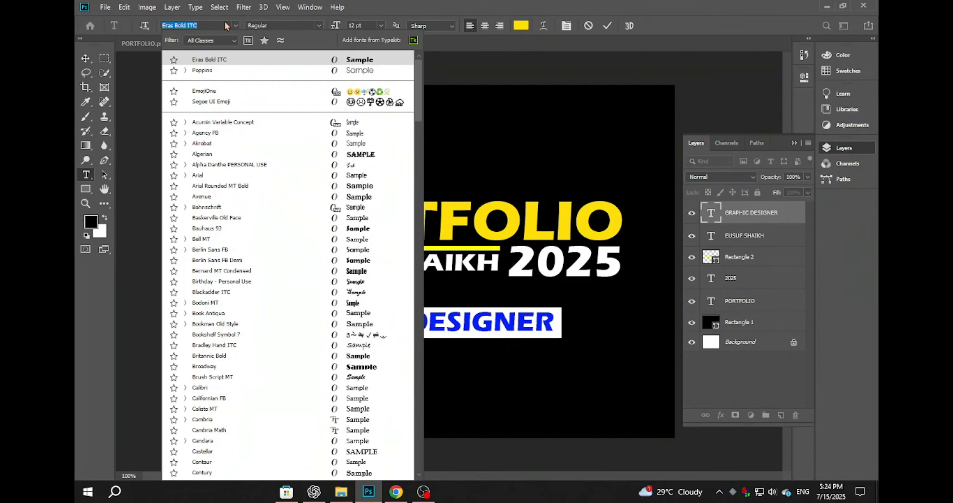
pyautogui.press('BackSpace')
pyautogui.write('POPP')
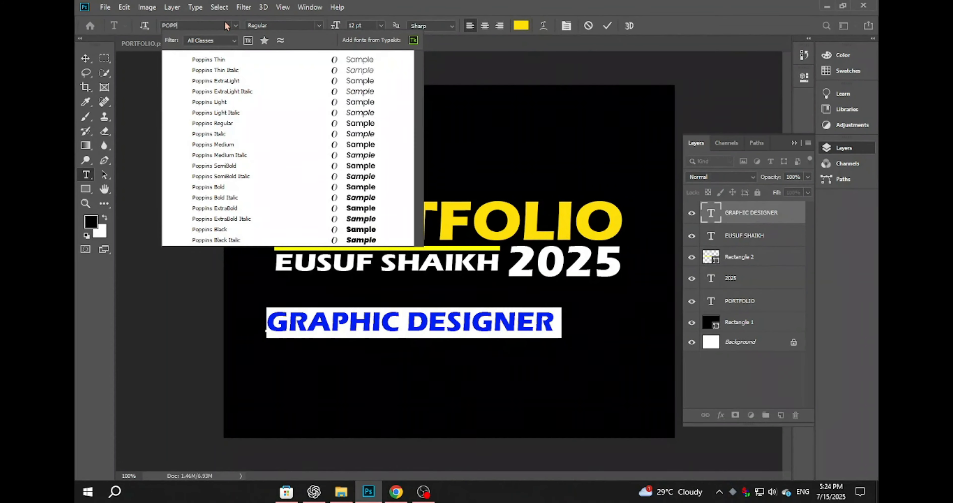
pyautogui.click(269, 103)
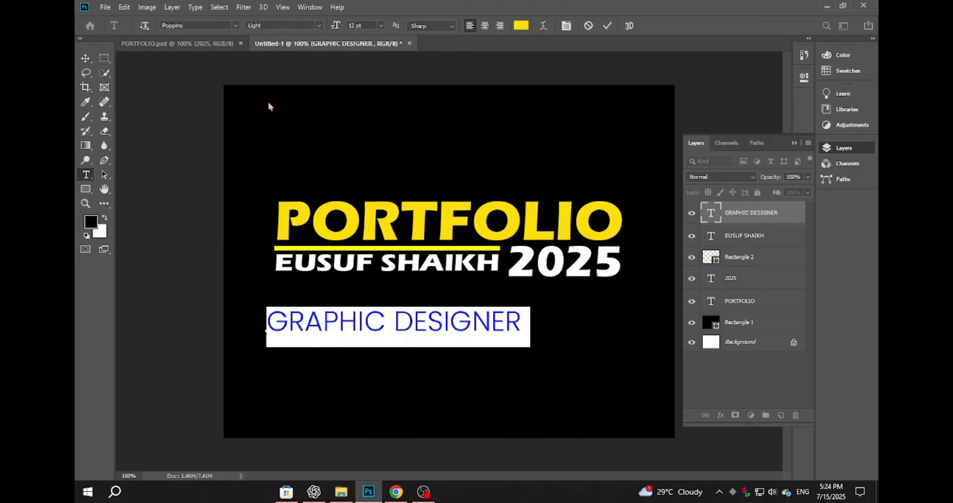
pyautogui.click(607, 25)
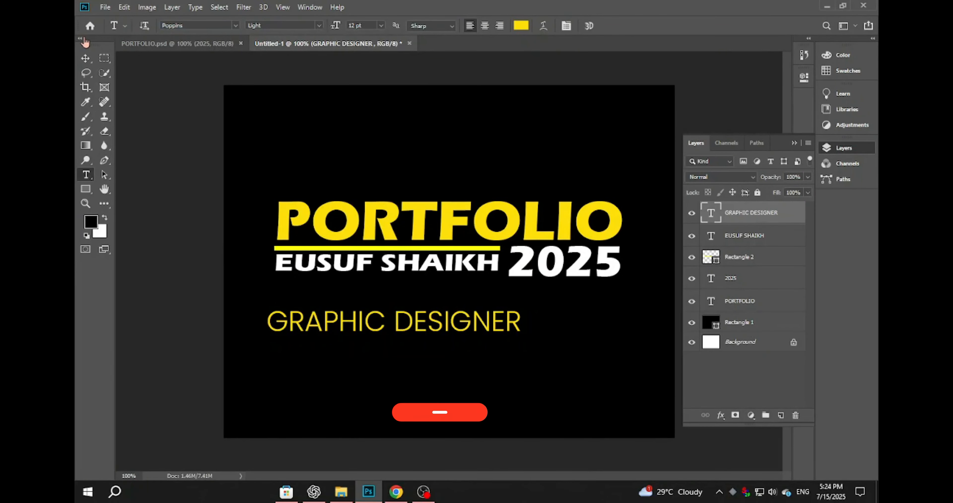
# Step: Scale the GRAPHIC DESIGNER text down to about 37% and place it directly beneath the start of the name
pyautogui.click(85, 59)
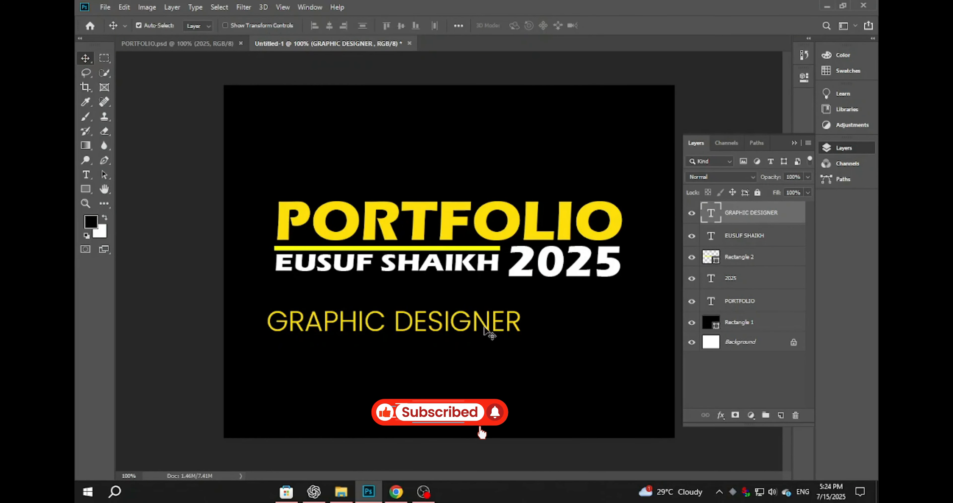
pyautogui.moveTo(488, 330); pyautogui.dragTo(465, 319)
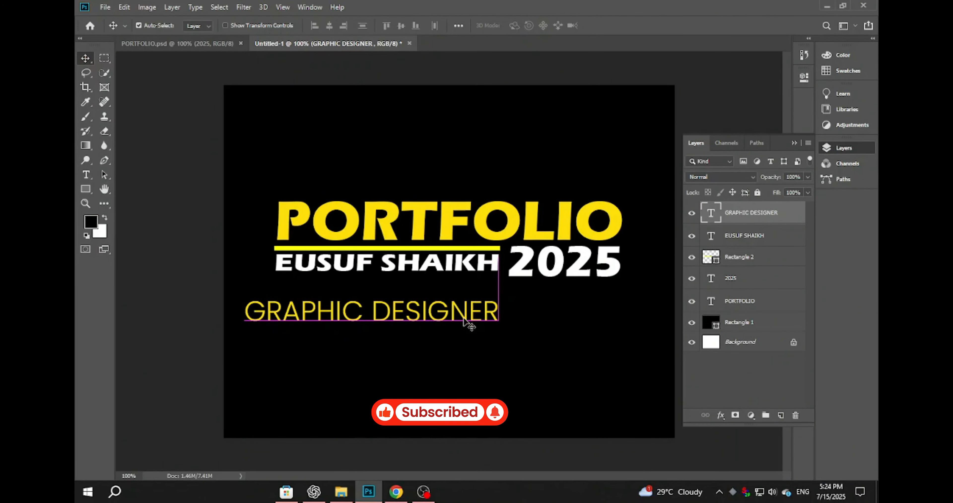
pyautogui.hotkey('ctrl', 't')
pyautogui.moveTo(376, 296); pyautogui.dragTo(356, 288)
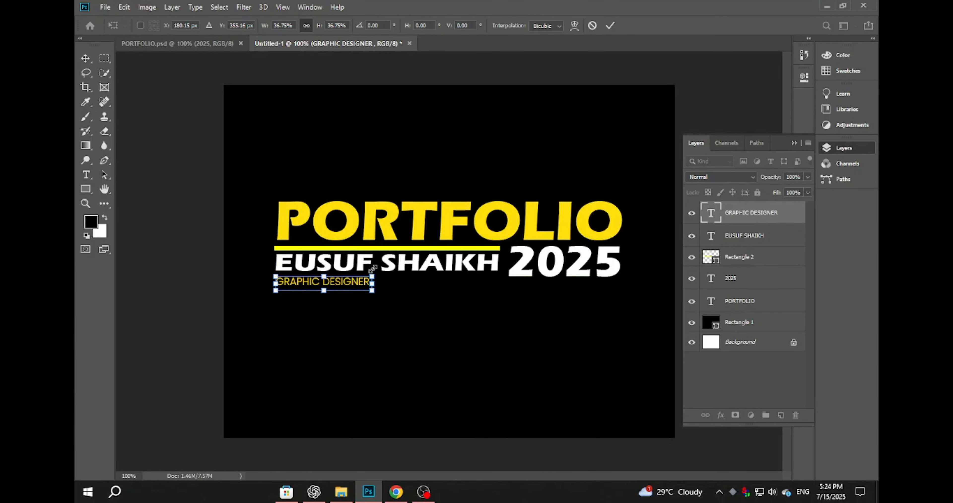
pyautogui.click(609, 25)
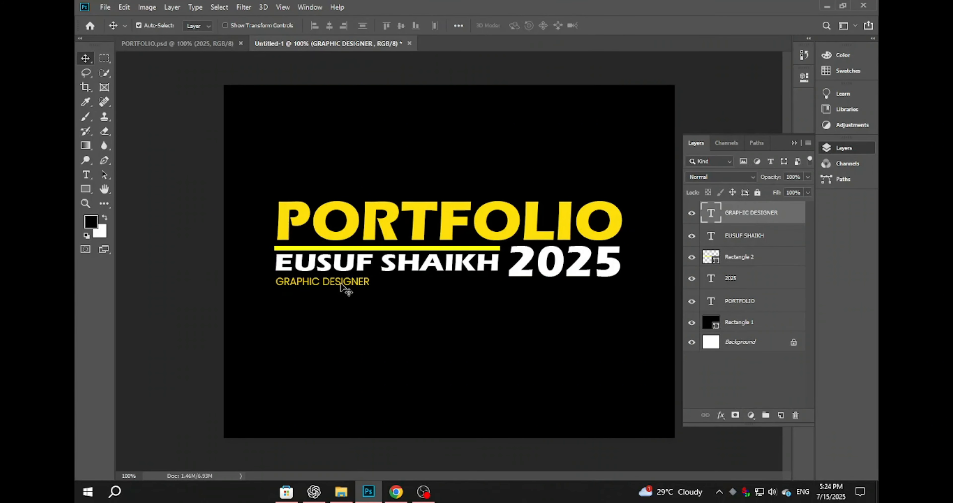
# Step: Duplicate the GRAPHIC DESIGNER text beside the original and replace the copy's wording with "SOCIAL MIDEA POST DESIGN"
pyautogui.moveTo(341, 285); pyautogui.dragTo(458, 285)
pyautogui.doubleClick(458, 281)
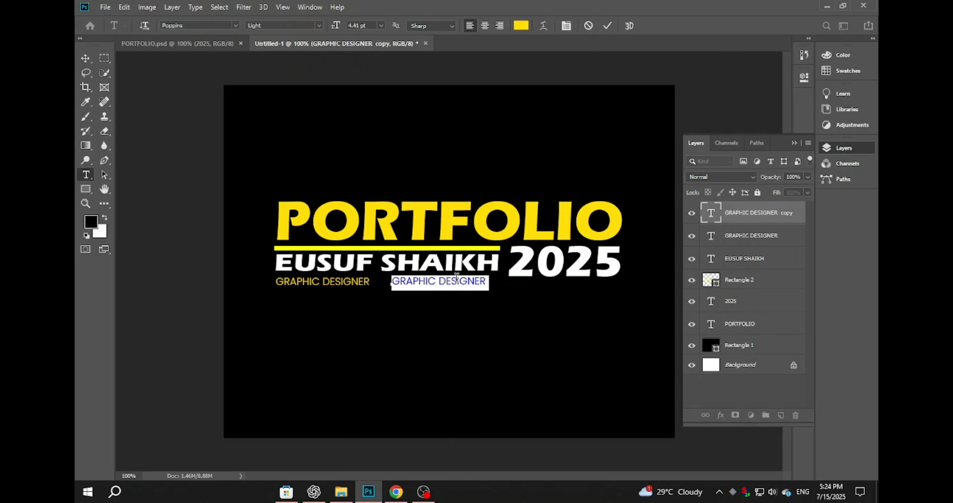
pyautogui.press('BackSpace')
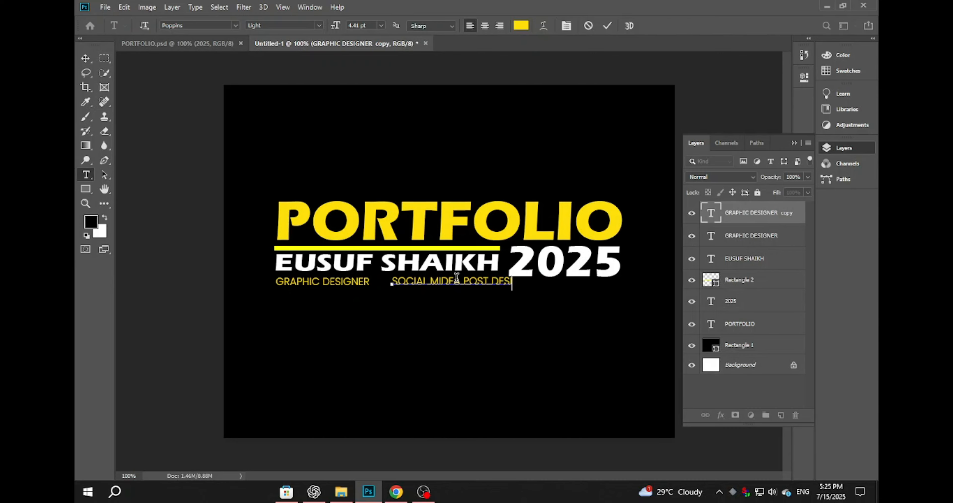
pyautogui.click(607, 25)
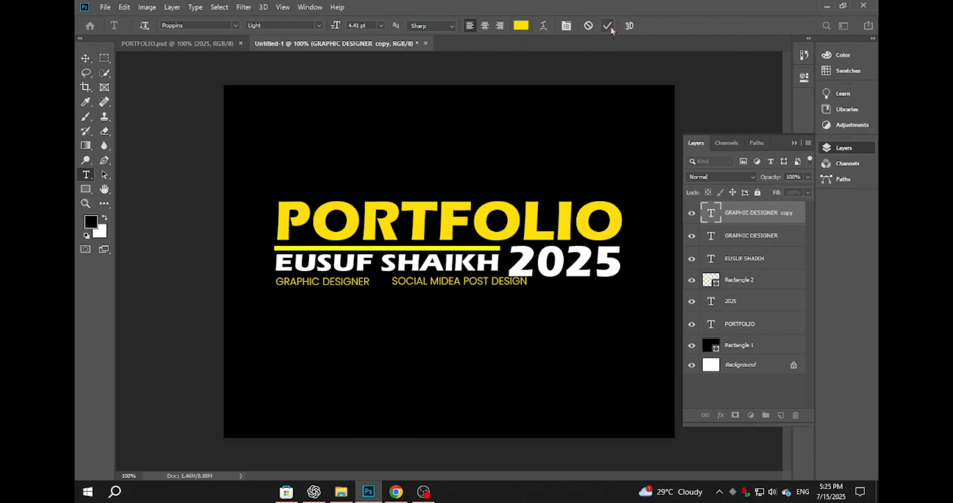
# Step: Scale the SOCIAL MIDEA POST DESIGN text to about 85% and nudge it level with GRAPHIC DESIGNER, ending flush with the name
pyautogui.press('v')
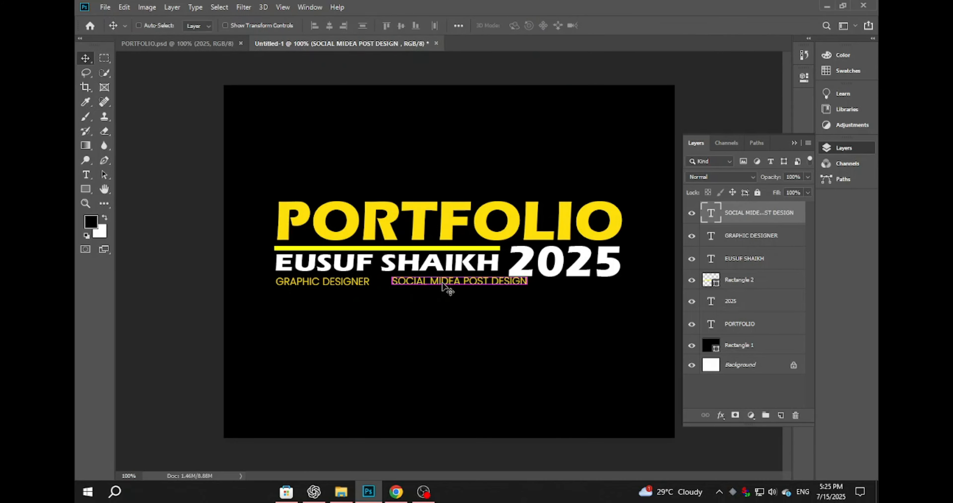
pyautogui.hotkey('ctrl', 't')
pyautogui.moveTo(532, 293); pyautogui.dragTo(497, 287)
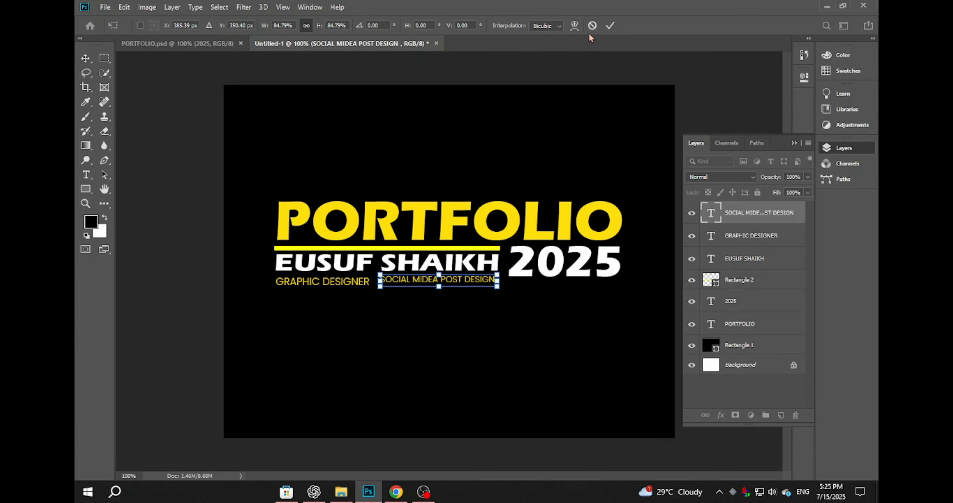
pyautogui.click(610, 25)
pyautogui.press('Down')
pyautogui.press('Down')
pyautogui.press('Down')
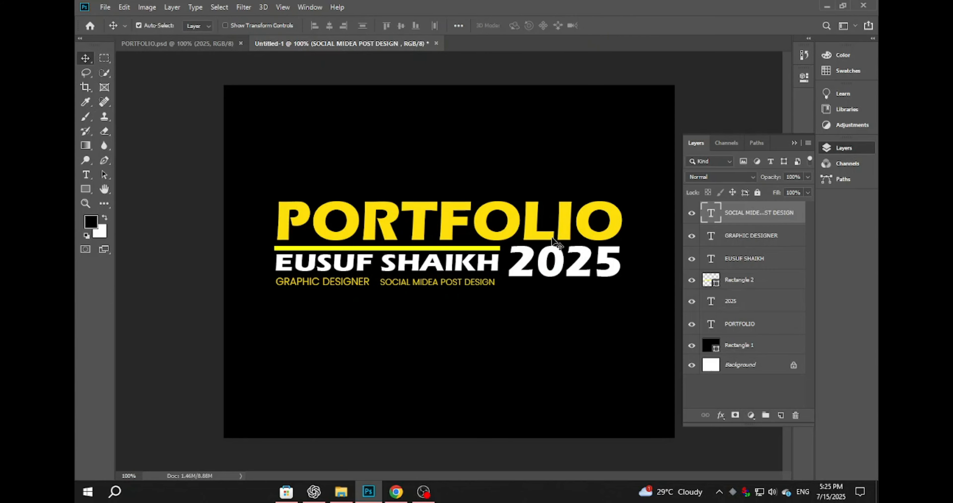
pyautogui.press('Right')
pyautogui.press('Right')
pyautogui.press('Right')
pyautogui.press('Right')
pyautogui.press('Right')
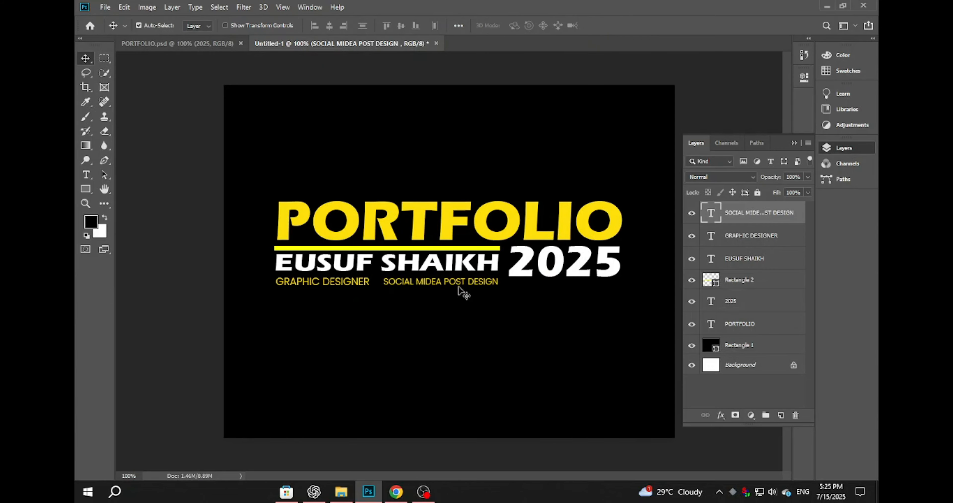
# Step: Draw a 1 px yellow vertical divider line about 21 px tall between the two small text lines
pyautogui.click(86, 193)
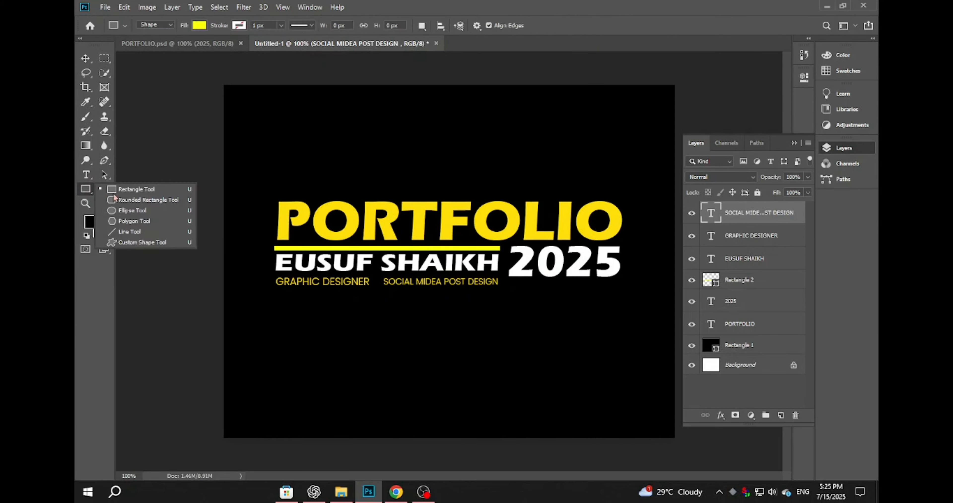
pyautogui.click(160, 232)
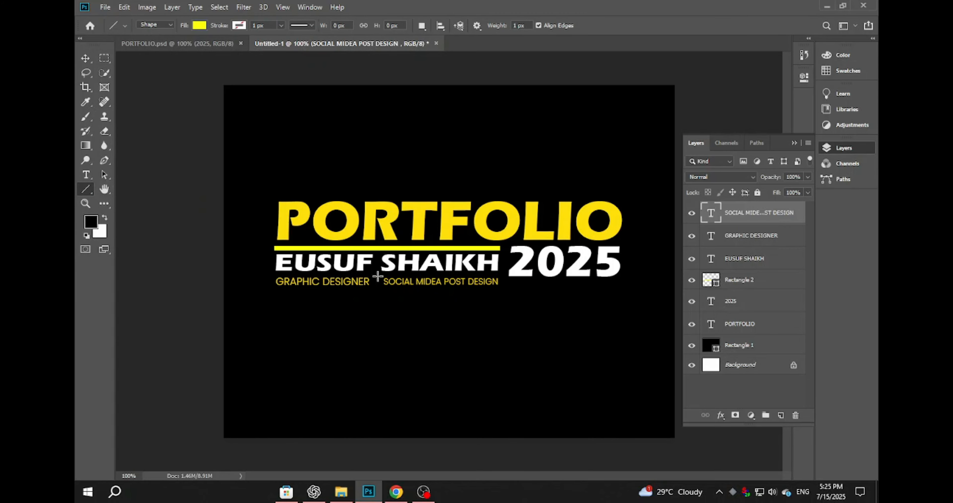
pyautogui.moveTo(378, 276)
pyautogui.mouseDown()
pyautogui.moveTo(380, 296)
pyautogui.moveTo(380, 287)
pyautogui.mouseUp()
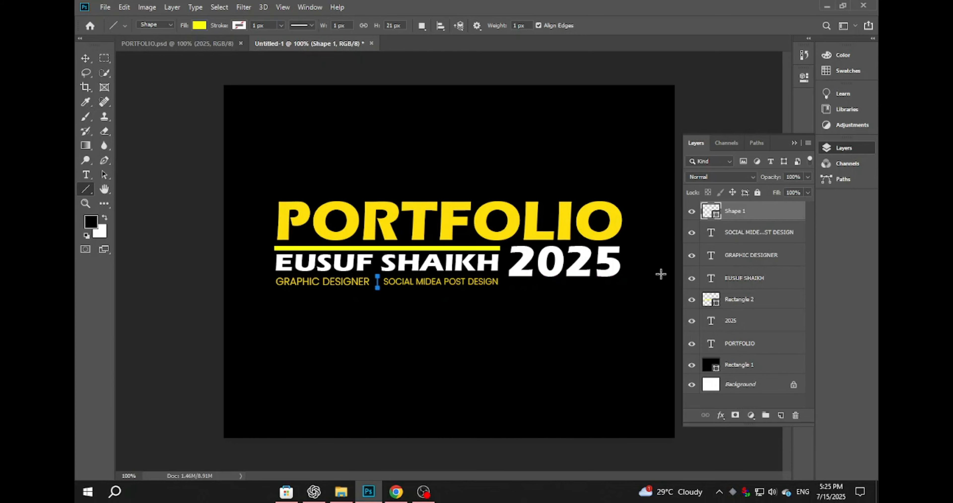
pyautogui.press('v')
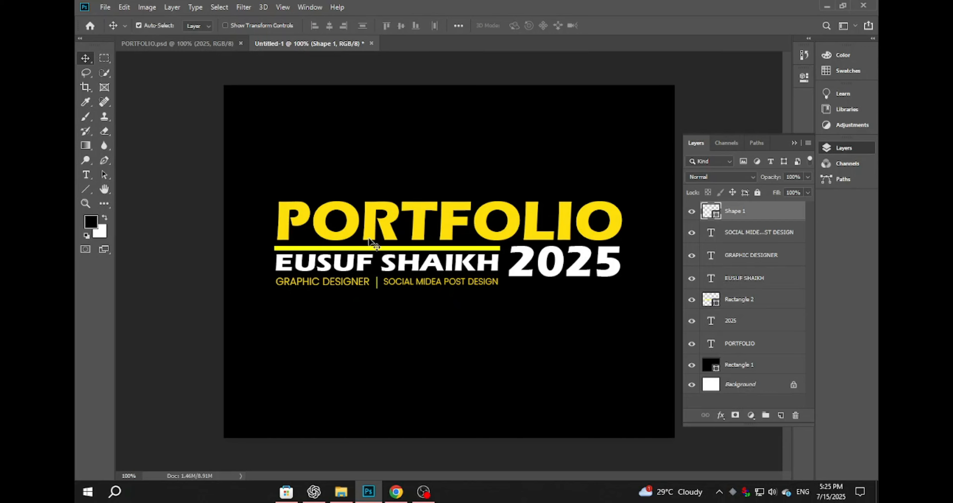
pyautogui.click(162, 133)
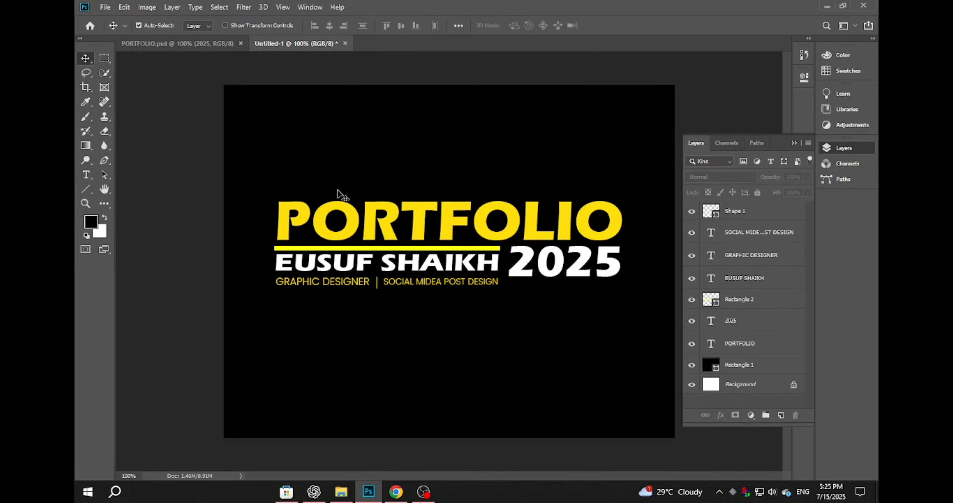
# Step: Duplicate the PORTFOLIO title as a canvas-wide copy cropped by the upper canvas edge, with its opacity set to 20%
pyautogui.click(374, 218)
pyautogui.moveTo(374, 216); pyautogui.dragTo(375, 122)
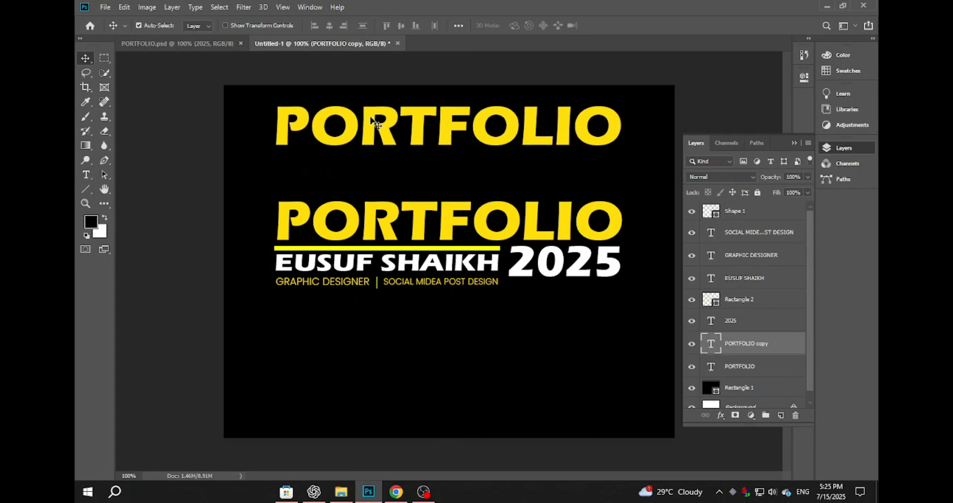
pyautogui.hotkey('ctrl', 't')
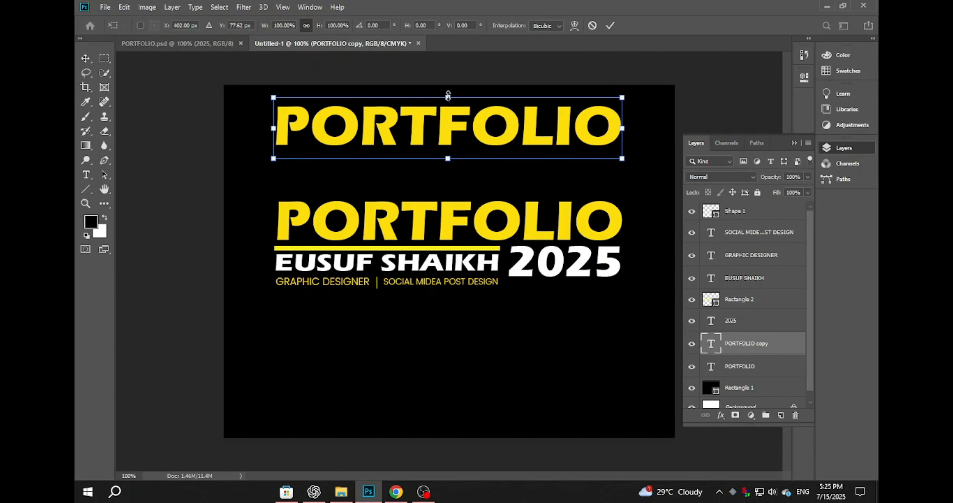
pyautogui.moveTo(448, 93); pyautogui.dragTo(449, 78)
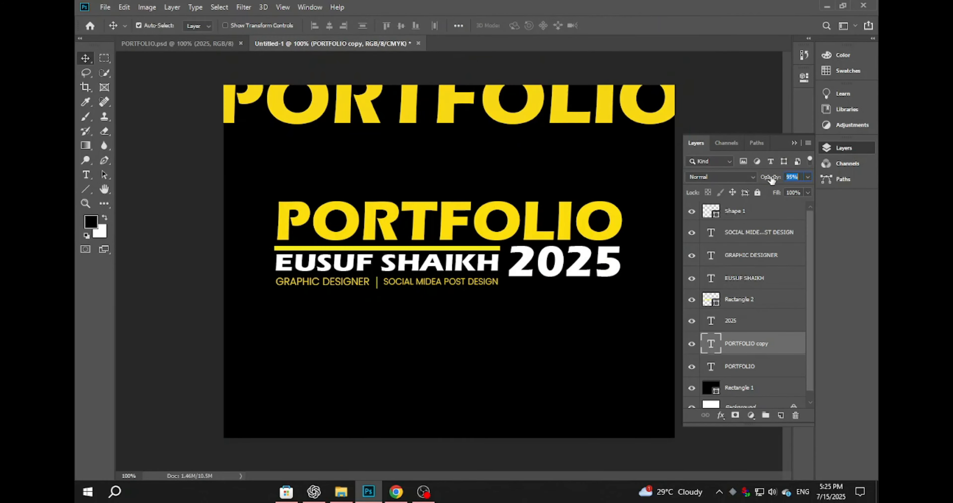
pyautogui.moveTo(773, 177); pyautogui.dragTo(774, 176)
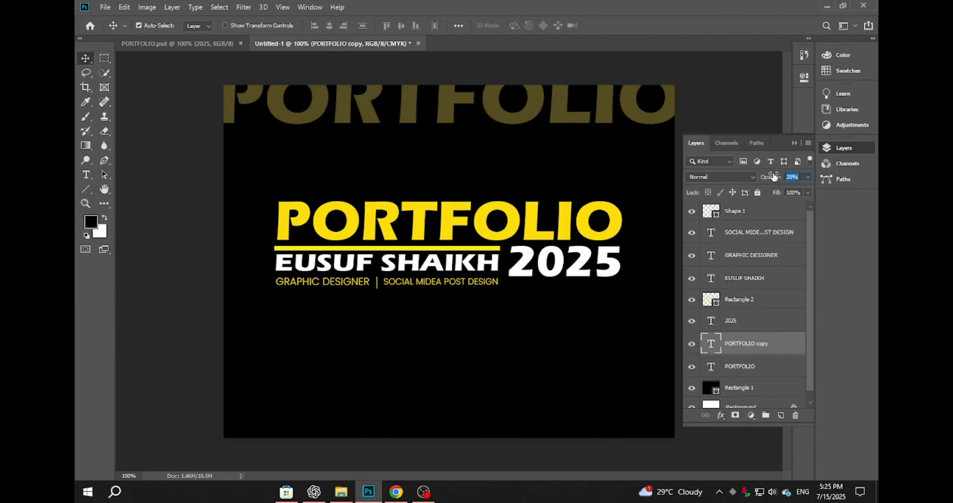
pyautogui.press('Delete')
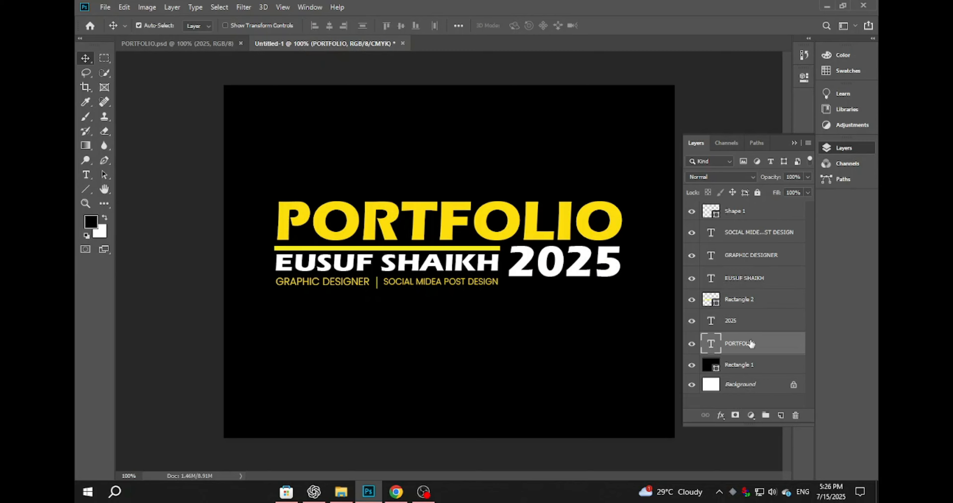
pyautogui.moveTo(750, 343); pyautogui.dragTo(758, 209)
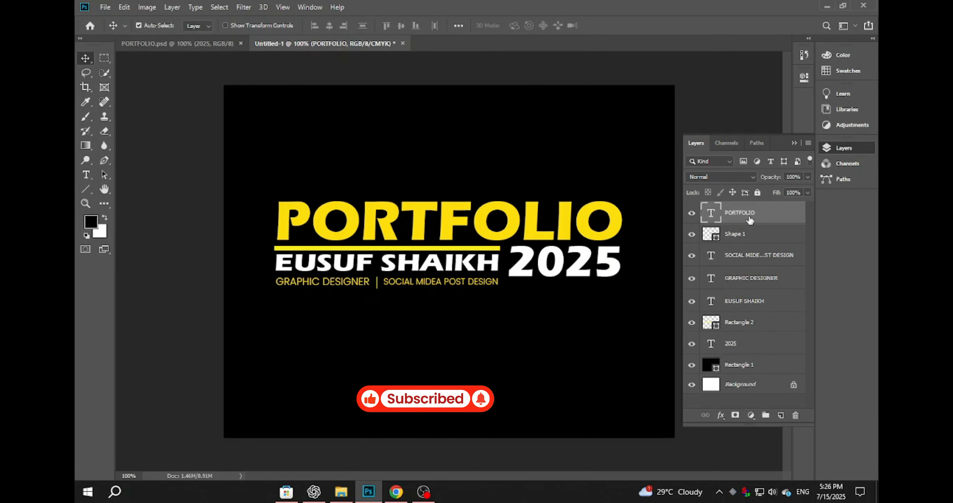
pyautogui.hotkey('ctrl', 'z')
pyautogui.hotkey('ctrl', 'z')
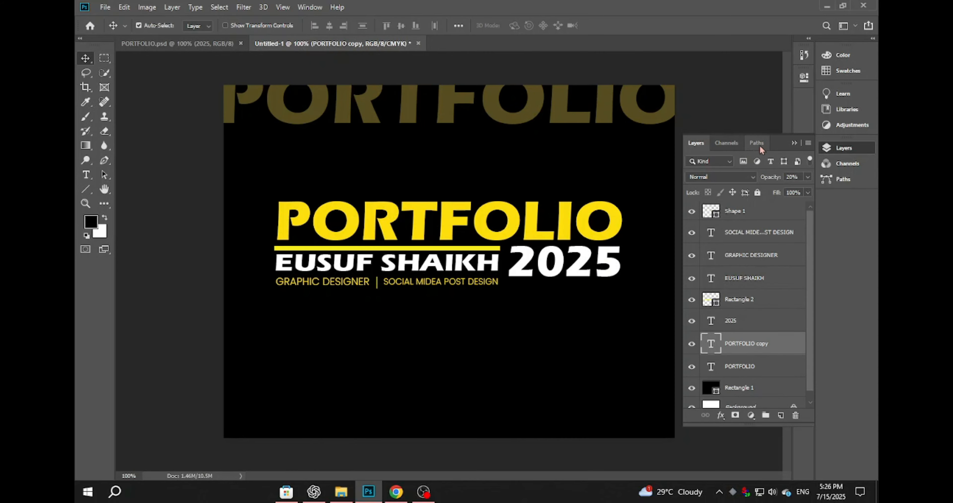
# Step: Draw a circle of about 99 px diameter over the letter P of the yellow PORTFOLIO title with the Ellipse tool
pyautogui.click(751, 93)
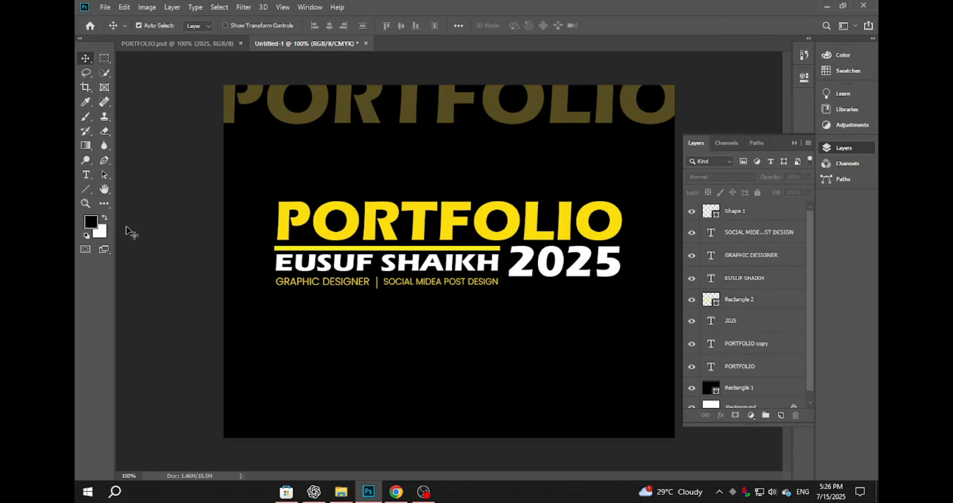
pyautogui.rightClick(82, 189)
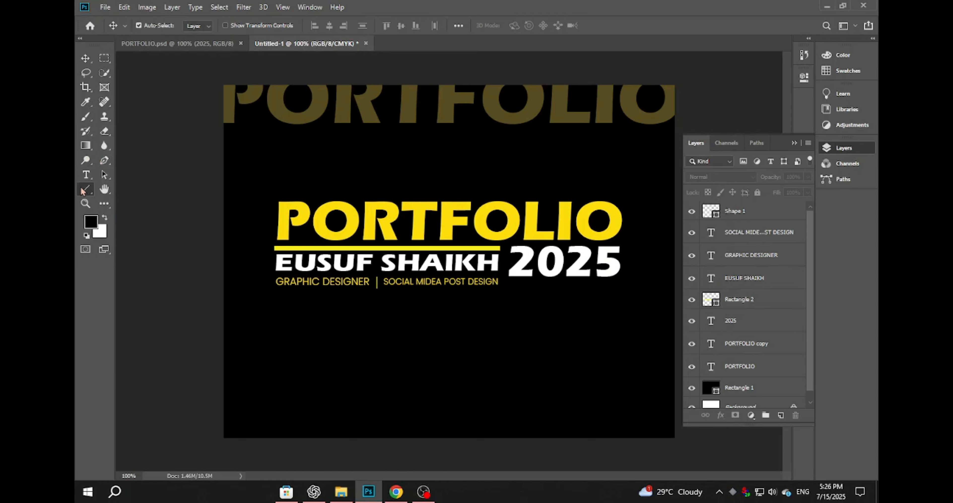
pyautogui.click(161, 199)
pyautogui.rightClick(82, 192)
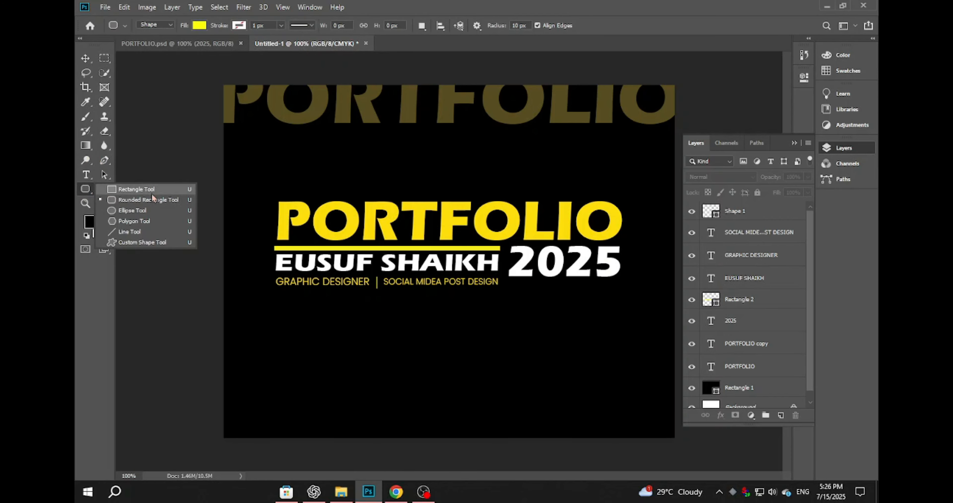
pyautogui.click(163, 211)
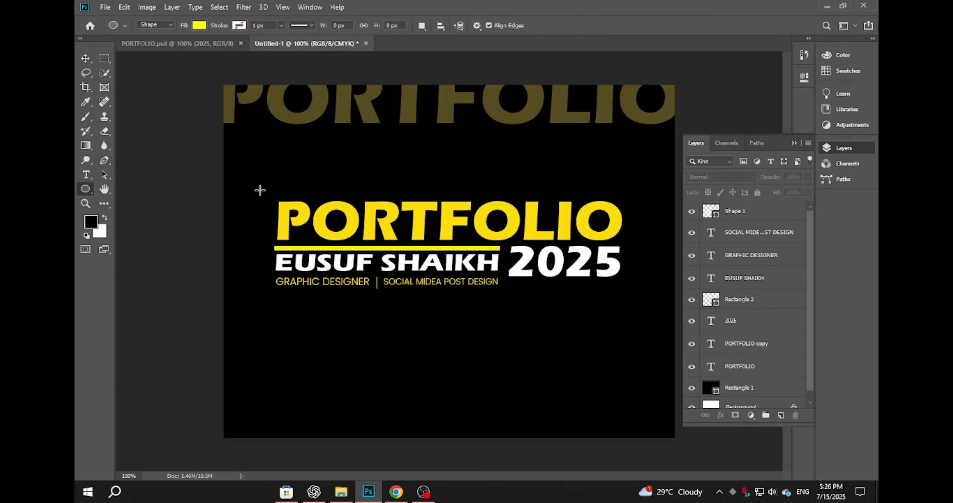
pyautogui.moveTo(260, 190); pyautogui.dragTo(318, 245)
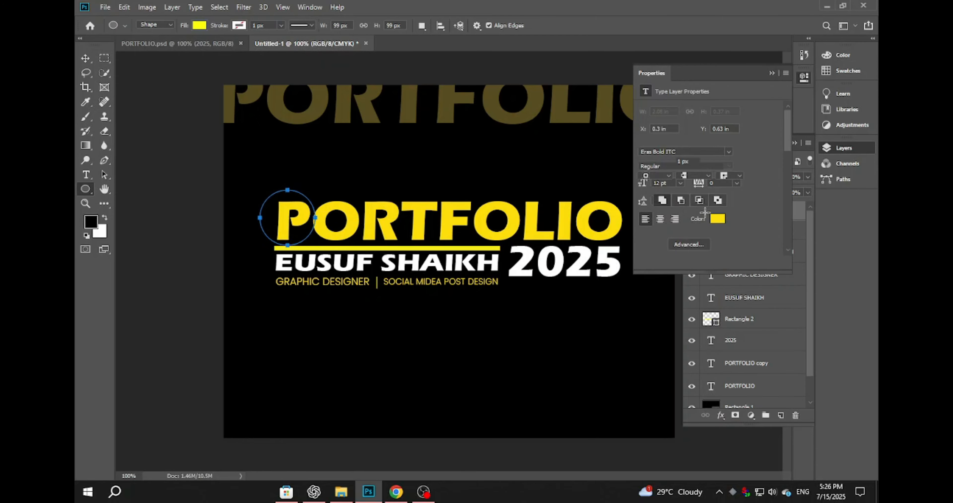
# Step: Change the circle's fill color to a medium grey
pyautogui.click(646, 162)
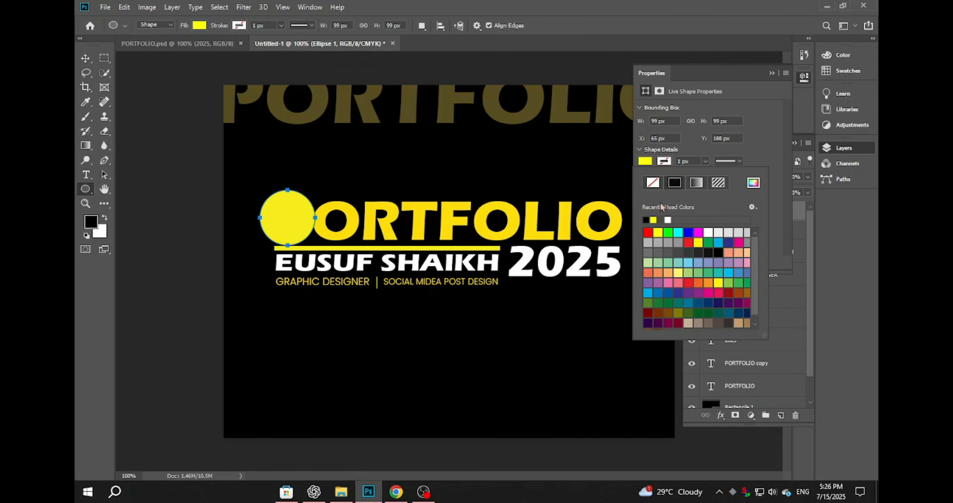
pyautogui.click(752, 183)
pyautogui.moveTo(350, 171); pyautogui.dragTo(328, 180)
pyautogui.click(582, 97)
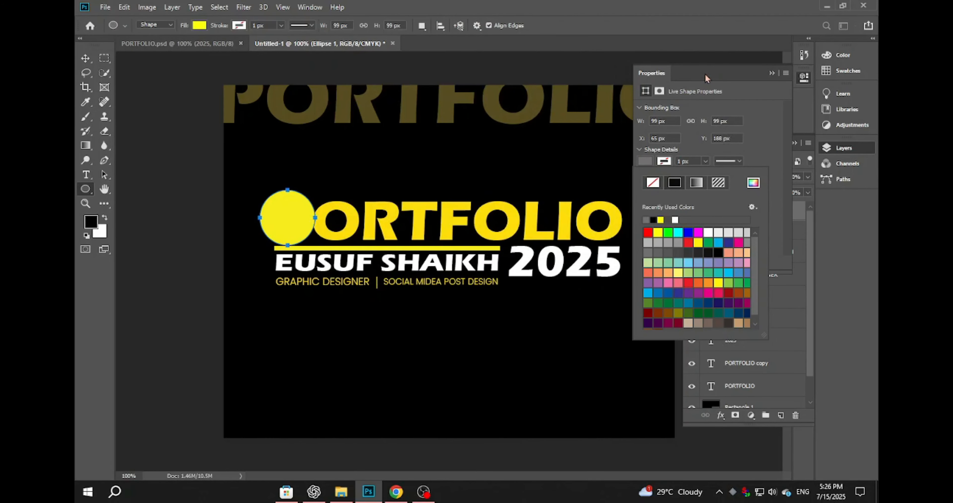
pyautogui.click(773, 75)
pyautogui.click(772, 74)
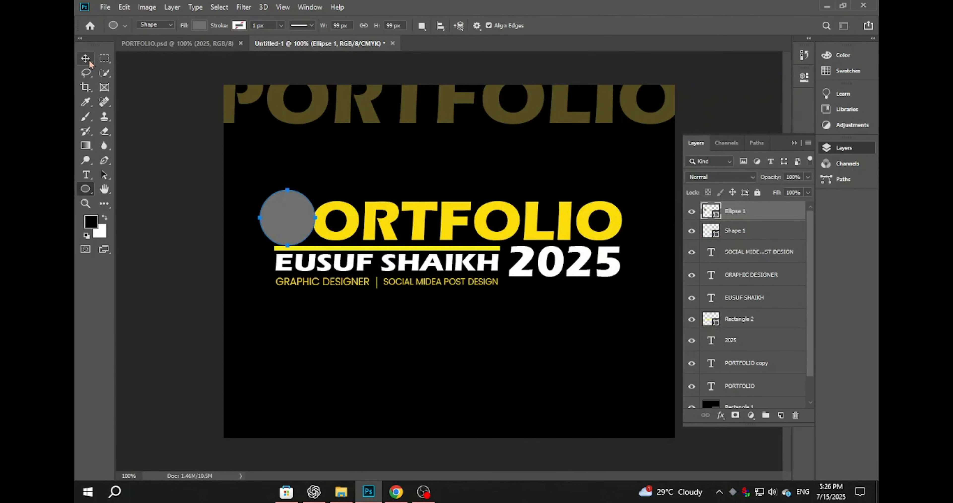
# Step: Move the grey circle's layer down the stack to just beneath the PORTFOLIO title and above the black background rectangle
pyautogui.press('v')
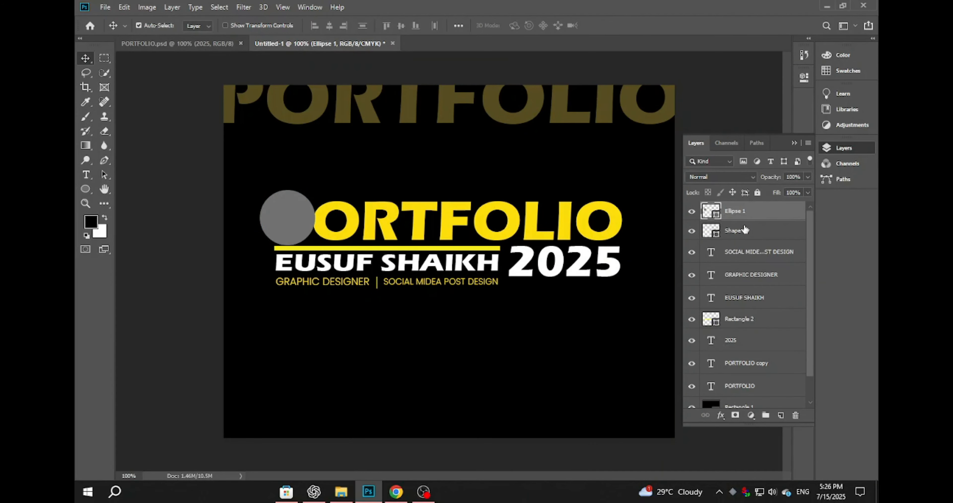
pyautogui.hotkey('ctrl', '[')
pyautogui.hotkey('ctrl', '[')
pyautogui.hotkey('ctrl', '[')
pyautogui.hotkey('ctrl', '[')
pyautogui.hotkey('ctrl', '[')
pyautogui.hotkey('ctrl', '[')
pyautogui.hotkey('ctrl', '[')
pyautogui.hotkey('ctrl', '[')
pyautogui.hotkey('ctrl', '[')
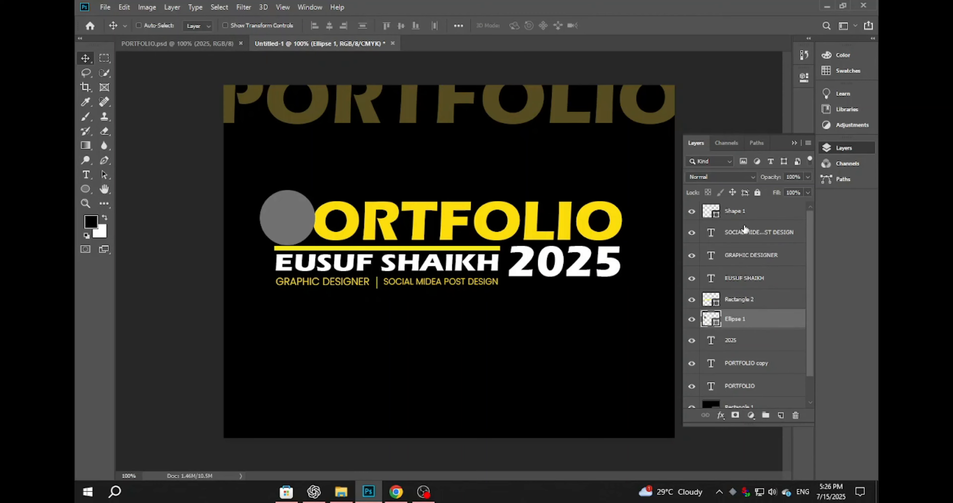
pyautogui.hotkey('ctrl', ']')
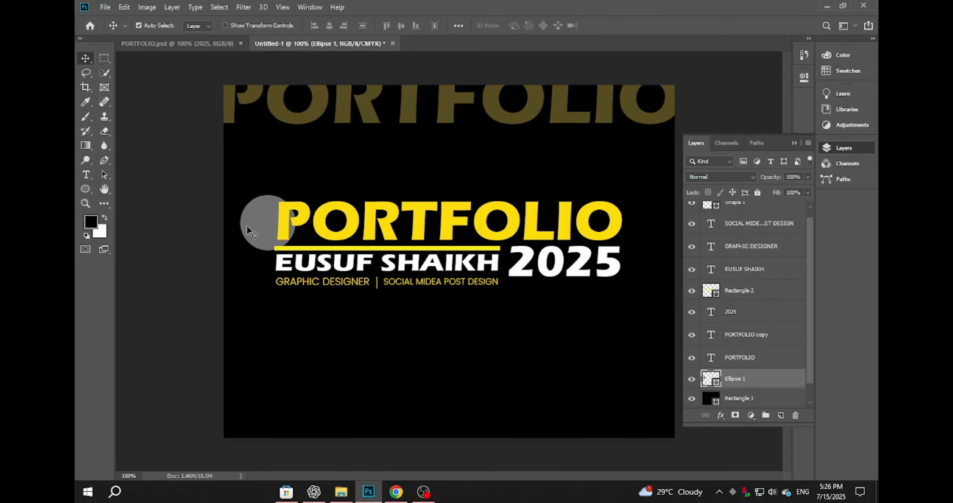
# Step: Duplicate the grey circle behind the end of 2025 and nudge the original behind the P of the title
pyautogui.moveTo(249, 230); pyautogui.dragTo(596, 252)
pyautogui.moveTo(259, 196); pyautogui.dragTo(251, 210)
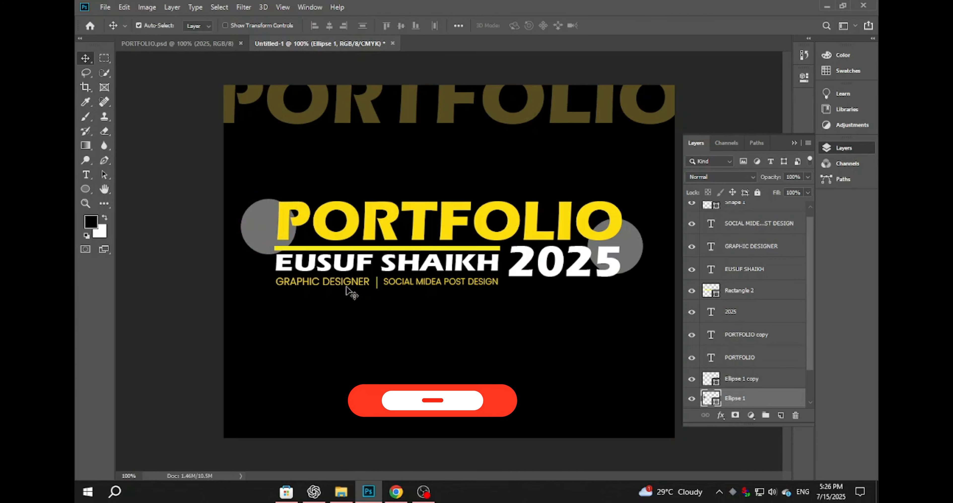
# Step: Duplicate the divider line together with the SOCIAL MIDEA POST DESIGN and GRAPHIC DESIGNER text layers
pyautogui.click(751, 246)
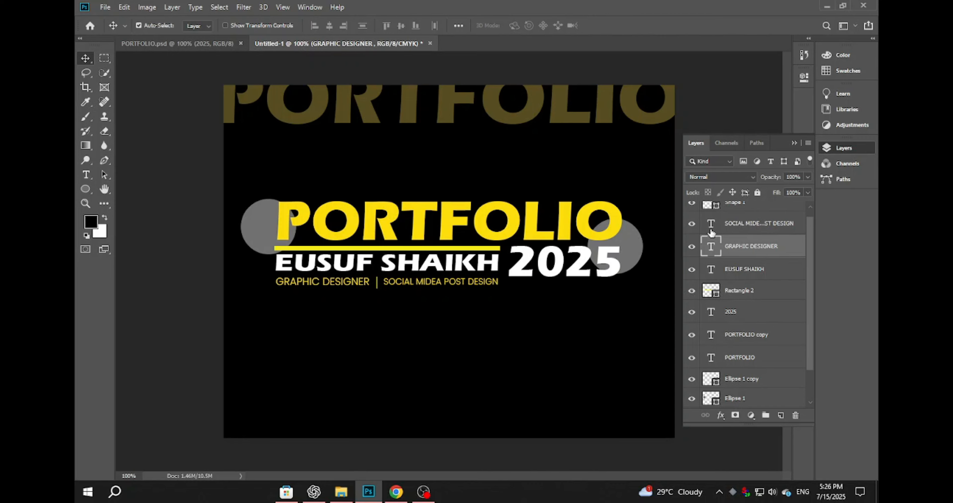
pyautogui.scroll(1, 713, 233)
pyautogui.click(768, 236)
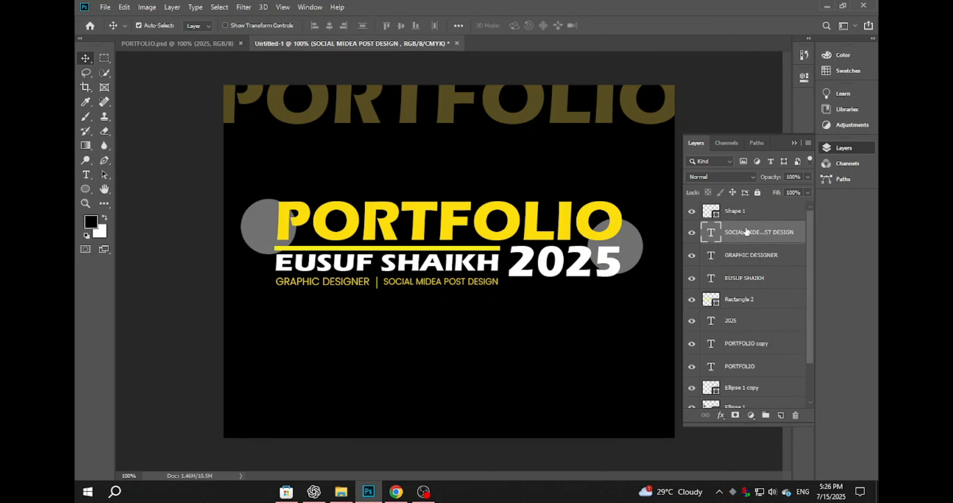
pyautogui.click(740, 217)
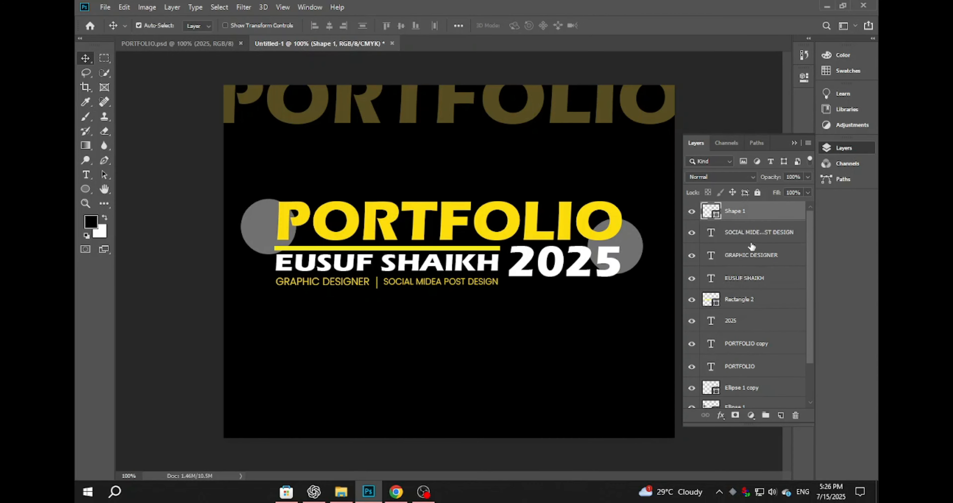
pyautogui.keyDown('shift'); pyautogui.click(756, 260); pyautogui.keyUp('shift')
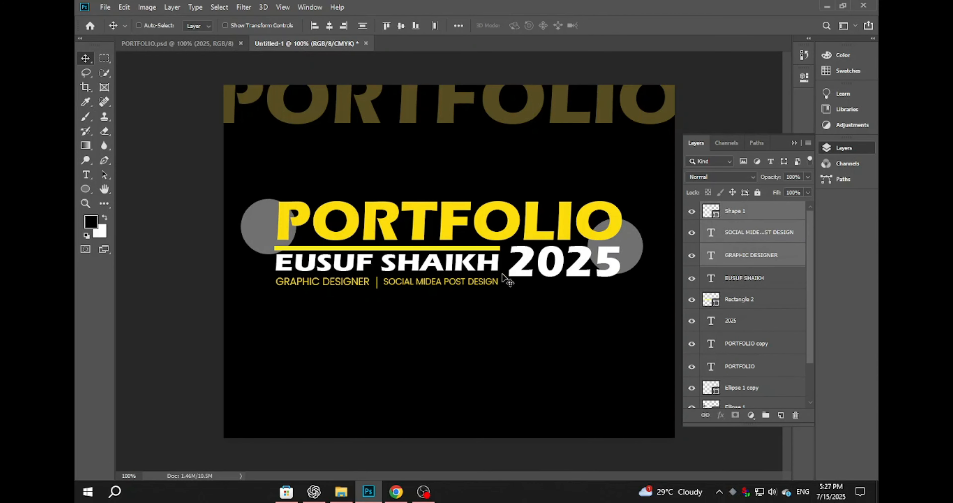
pyautogui.hotkey('ctrl', 'c')
pyautogui.hotkey('ctrl', 'v')
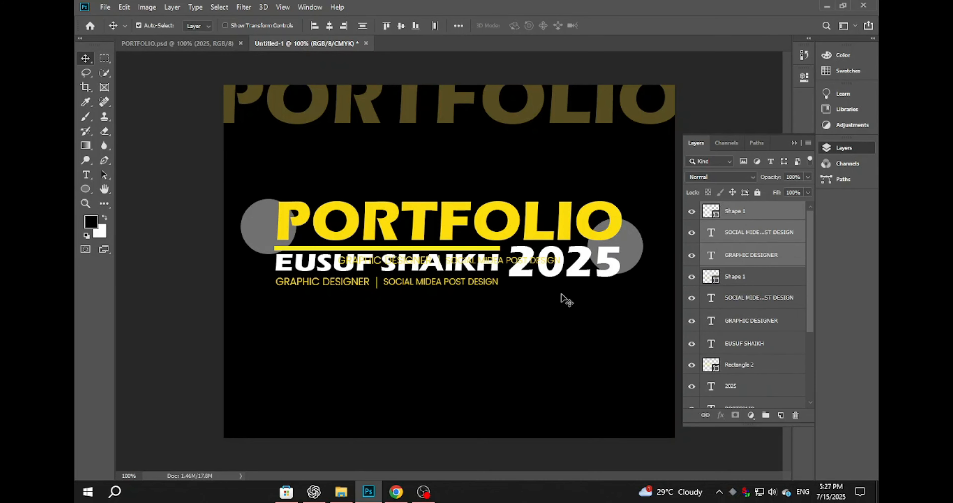
# Step: Move the copied subtitle texts and divider into the lower-left corner of the canvas
pyautogui.press('Down')
pyautogui.press('Down')
pyautogui.press('Down')
pyautogui.press('Down')
pyautogui.press('Down')
pyautogui.press('Down')
pyautogui.press('Down')
pyautogui.press('Down')
pyautogui.press('Down')
pyautogui.press('Down')
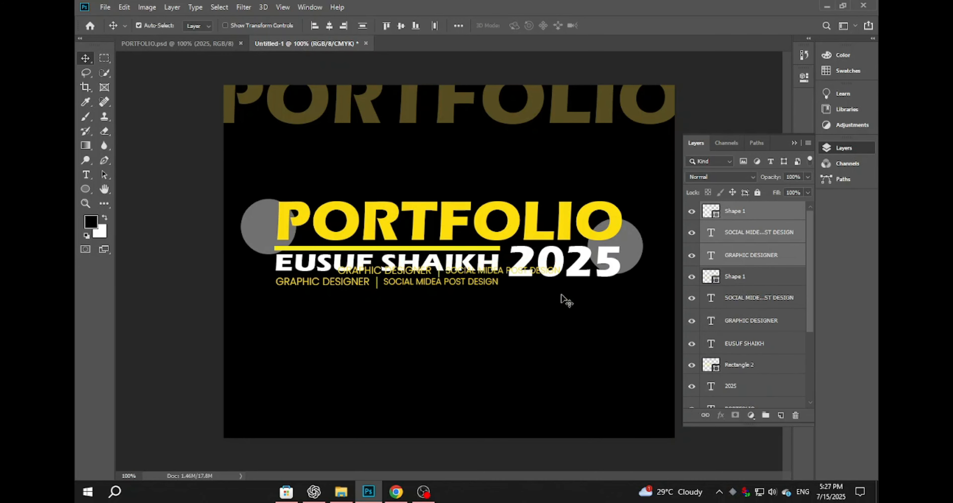
pyautogui.hotkey('ctrl', 't')
pyautogui.moveTo(494, 277); pyautogui.dragTo(381, 434)
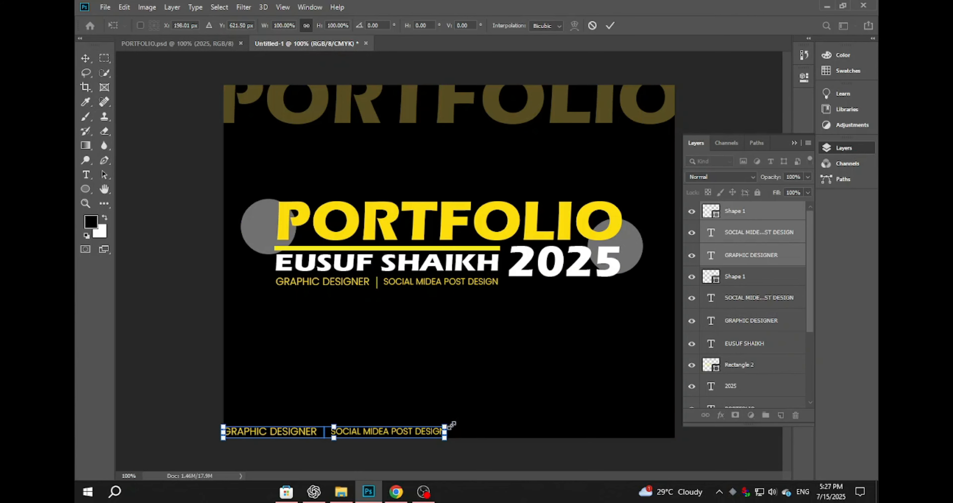
# Step: Scale the copied subtitle row to about 203% so it spans the canvas width, and lower it onto the bottom canvas edge
pyautogui.moveTo(451, 425); pyautogui.dragTo(648, 396)
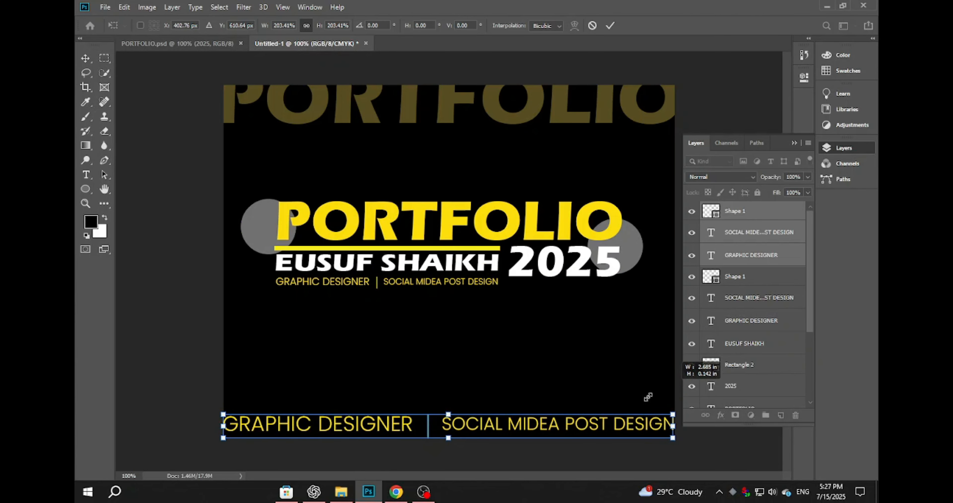
pyautogui.moveTo(582, 433); pyautogui.dragTo(582, 438)
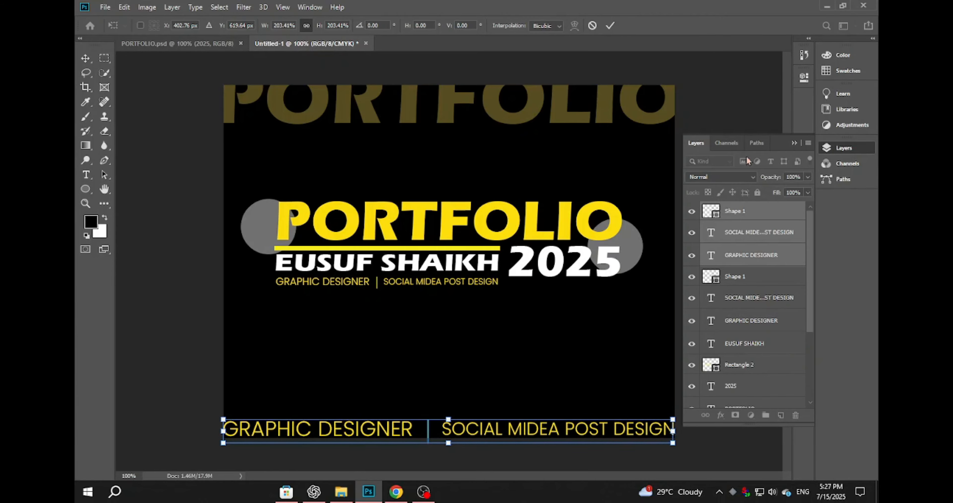
pyautogui.click(717, 218)
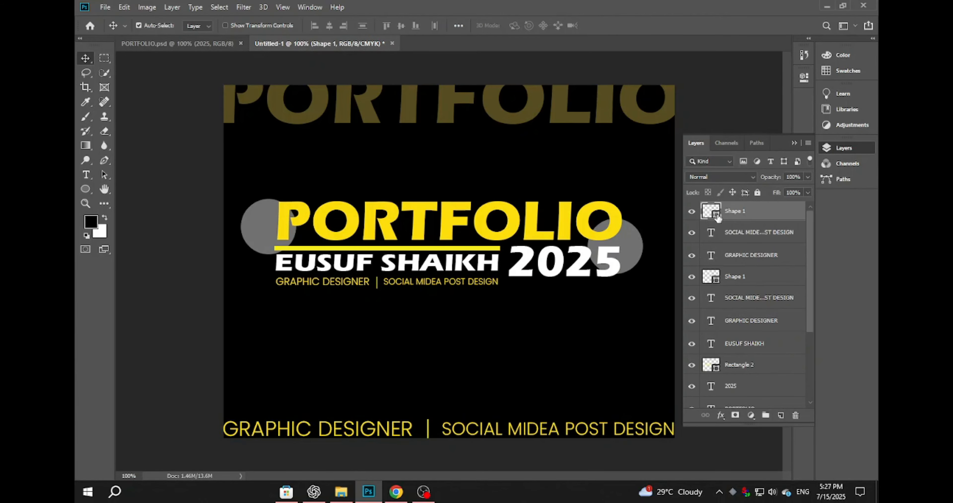